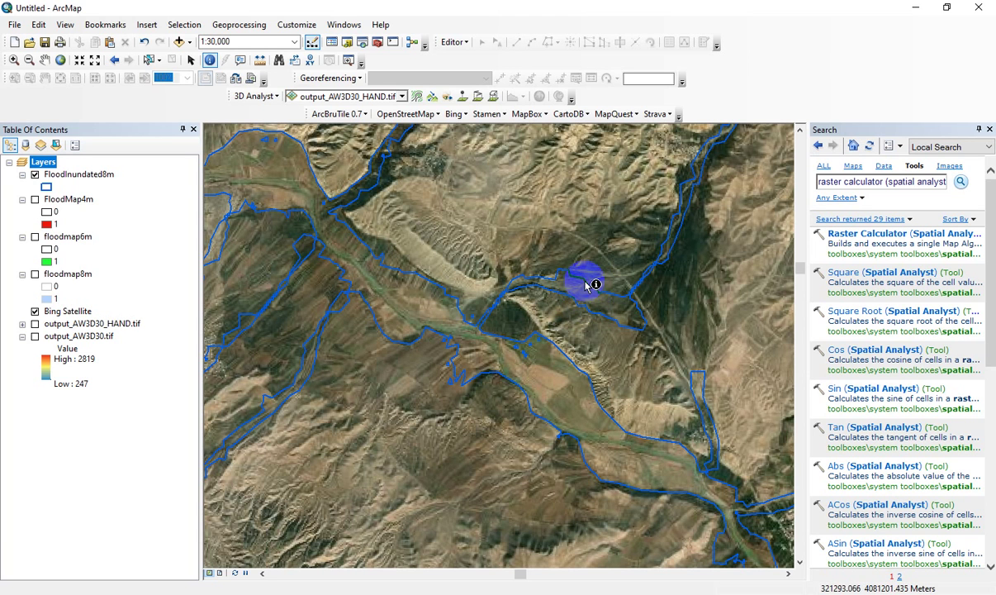
With FloodInundated8m selected, search 'extract' and open the Extract by Mask (Spatial Analyst) tool
{"action": "left_click", "coordinate": [87, 182]}
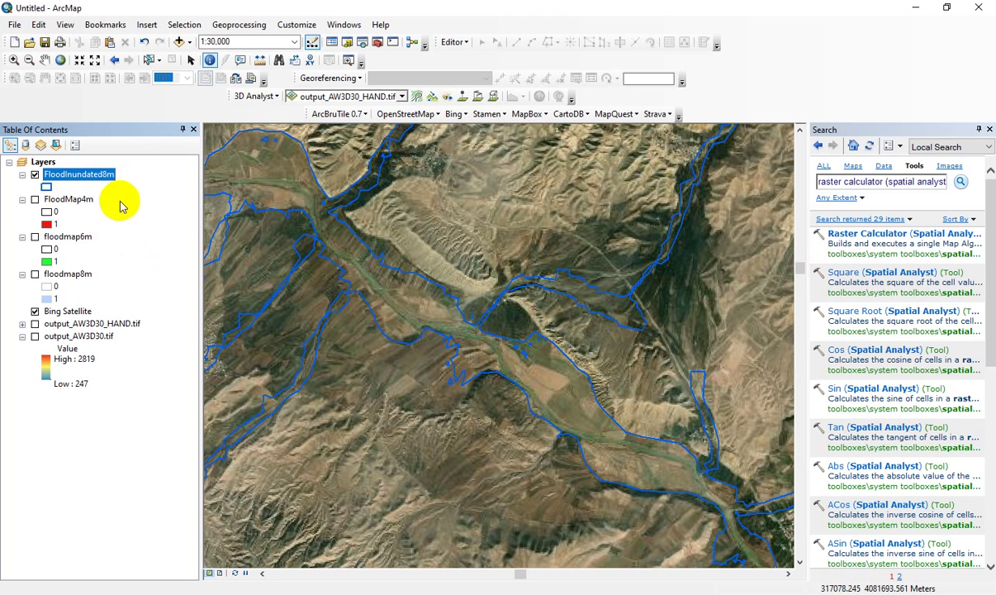
{"action": "left_click", "coordinate": [528, 378]}
{"action": "mouse_move", "coordinate": [528, 377]}
{"action": "left_mouse_down"}
{"action": "mouse_move", "coordinate": [411, 305]}
{"action": "mouse_move", "coordinate": [409, 333]}
{"action": "mouse_move", "coordinate": [422, 298]}
{"action": "mouse_move", "coordinate": [434, 293]}
{"action": "mouse_move", "coordinate": [428, 308]}
{"action": "left_mouse_up"}
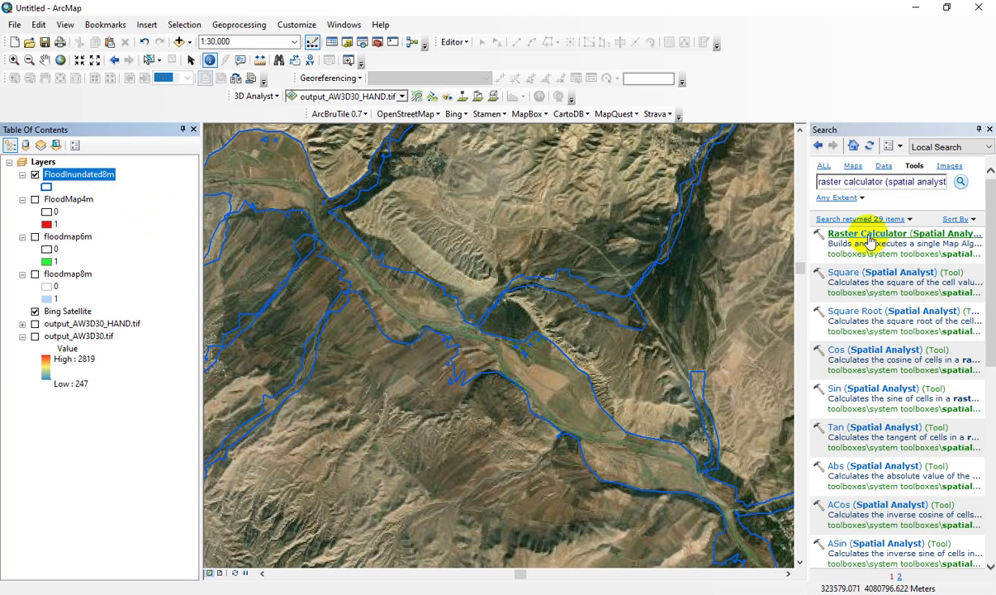
{"action": "left_click", "coordinate": [907, 191]}
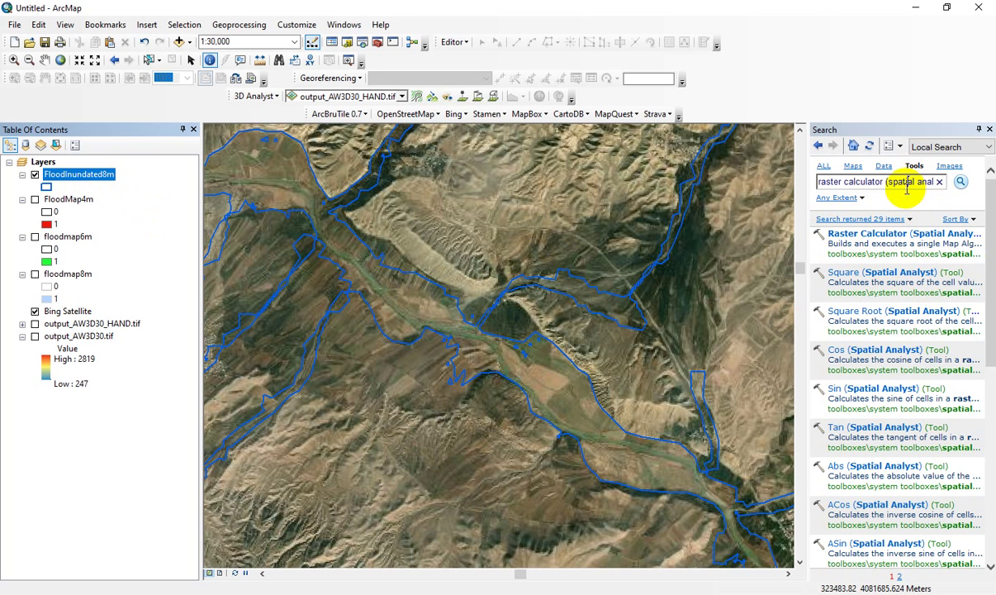
{"action": "left_click", "coordinate": [908, 186]}
{"action": "type", "text": "ex"}
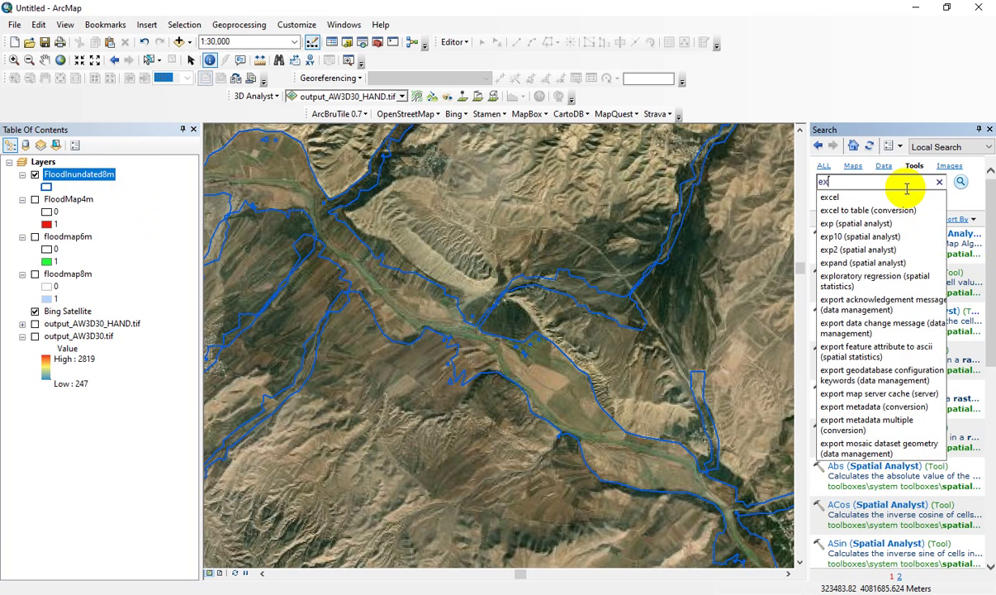
{"action": "type", "text": "tract"}
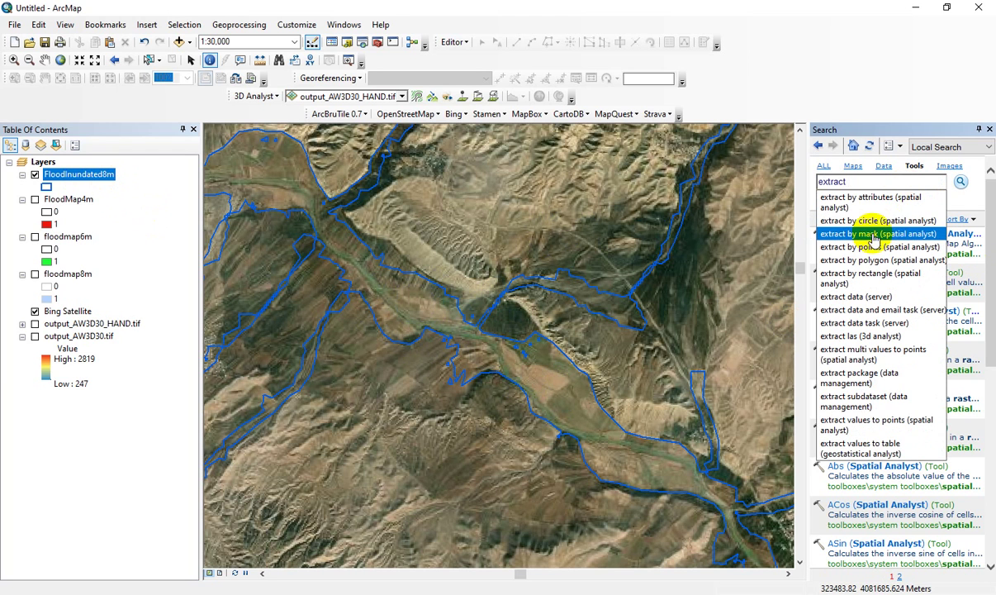
{"action": "left_click", "coordinate": [863, 234]}
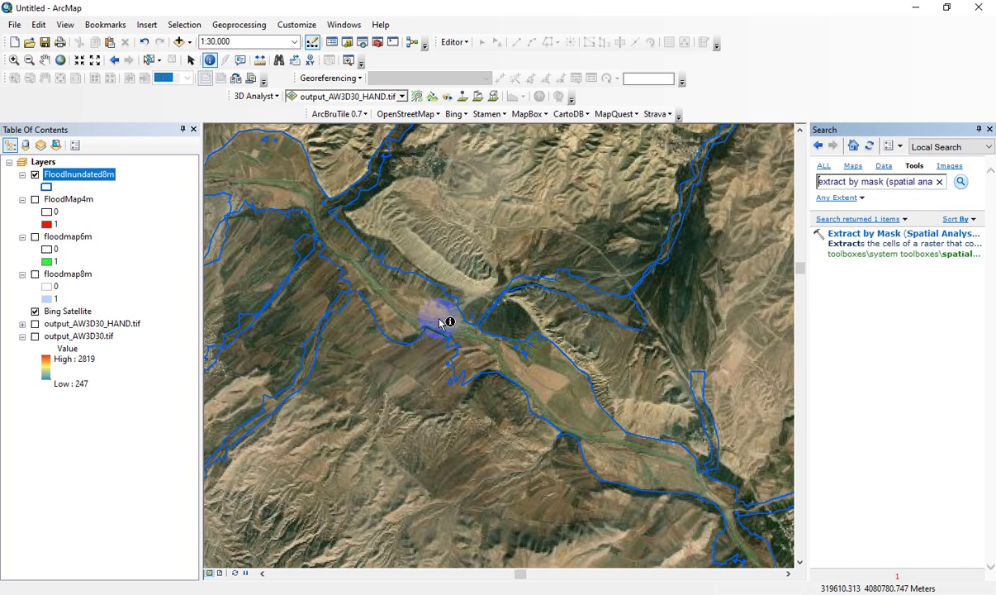
{"action": "left_click", "coordinate": [876, 233]}
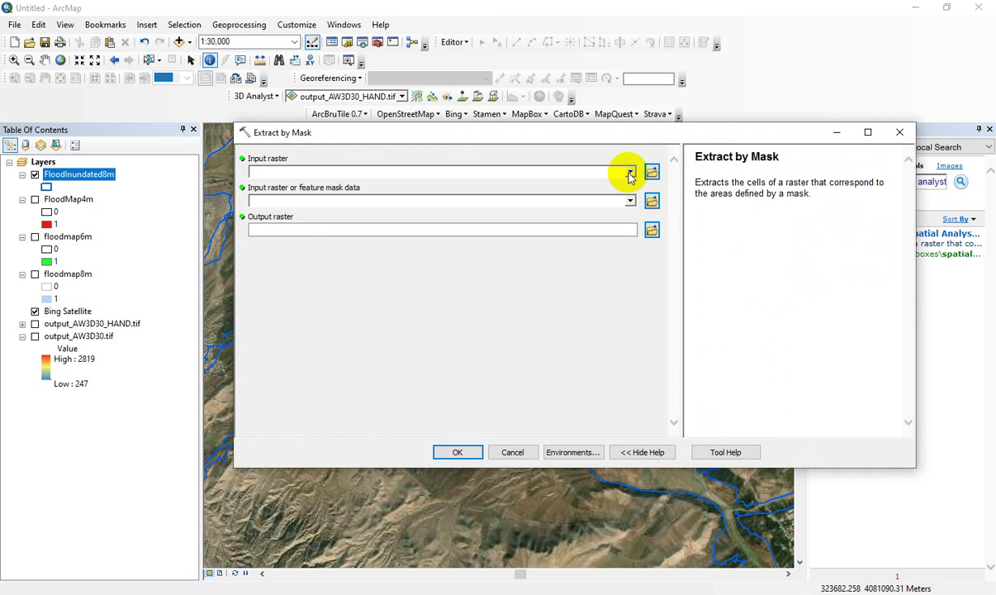
Set the input raster to output_AW3D30_HAND.tif and the mask to FloodInundated8m
{"action": "left_click", "coordinate": [630, 176]}
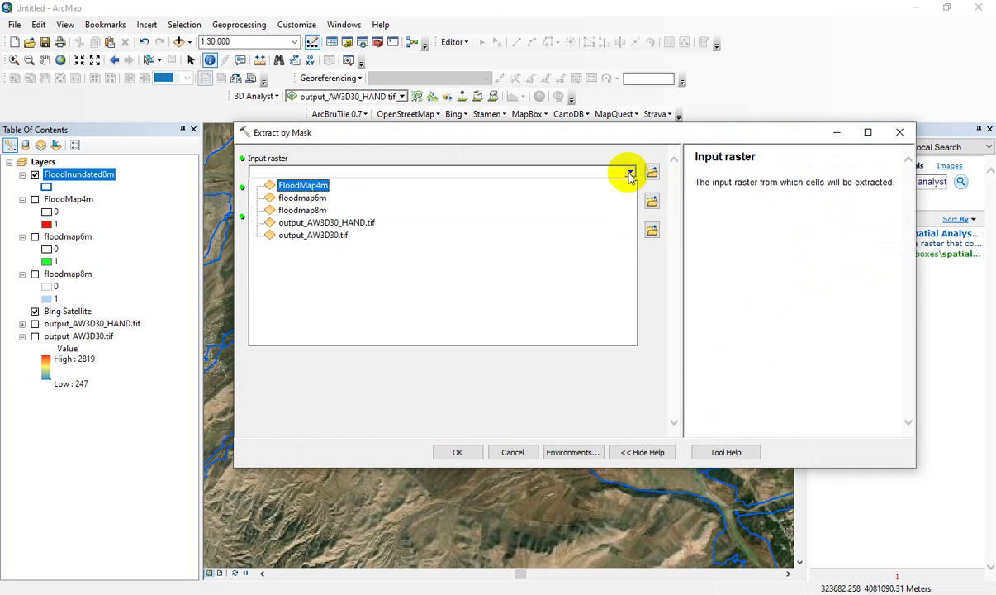
{"action": "left_click", "coordinate": [353, 226]}
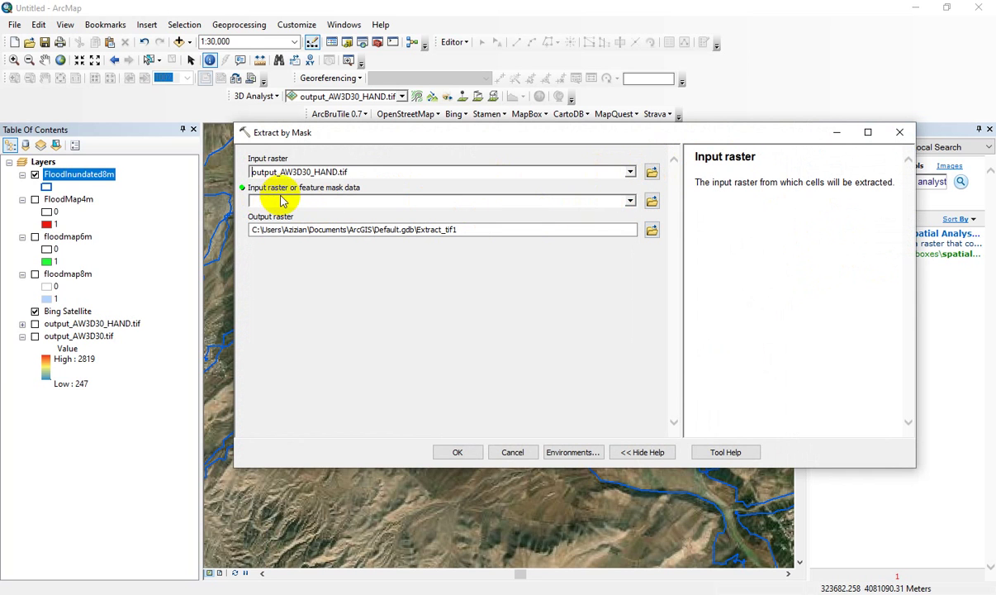
{"action": "left_click", "coordinate": [631, 201]}
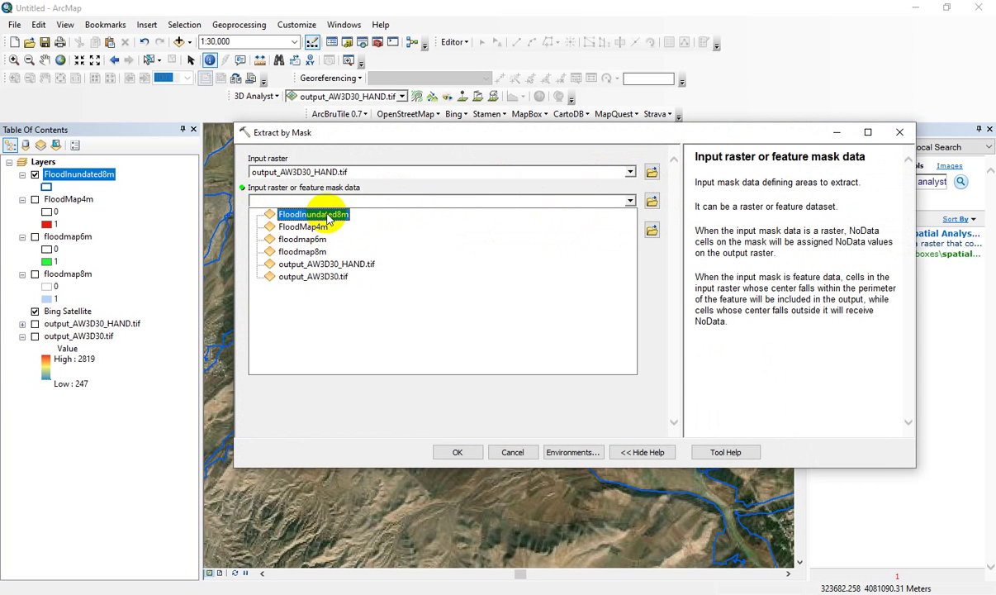
{"action": "left_click", "coordinate": [336, 216]}
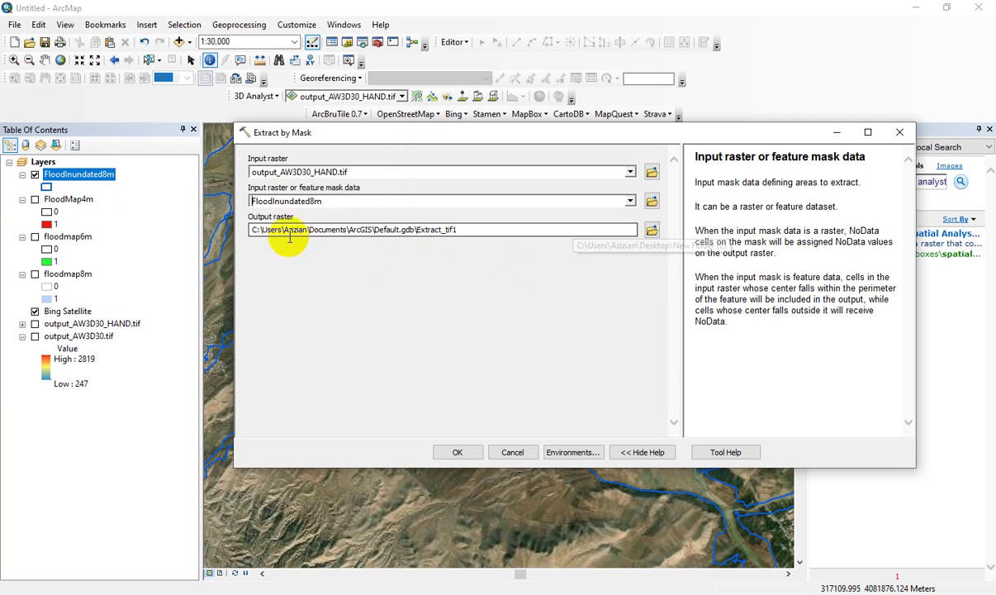
Save the output as Hand8m in the HAND folder and run the extraction
{"action": "left_click", "coordinate": [651, 231]}
{"action": "left_click", "coordinate": [594, 212]}
{"action": "left_click", "coordinate": [434, 255]}
{"action": "double_click", "coordinate": [434, 255]}
{"action": "left_click", "coordinate": [478, 368]}
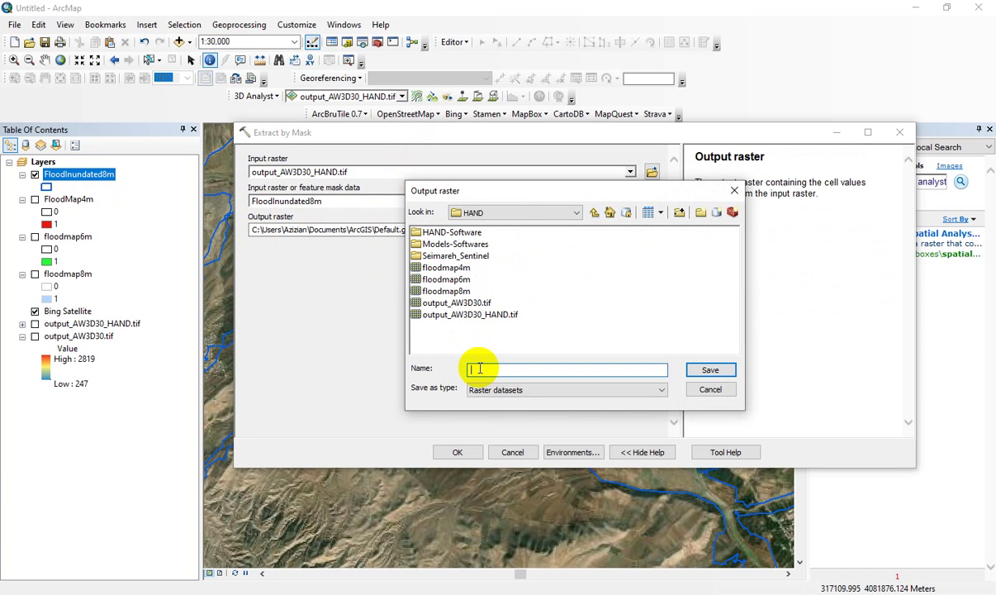
{"action": "type", "text": "D"}
{"action": "type", "text": "Hand"}
{"action": "type", "text": "8m"}
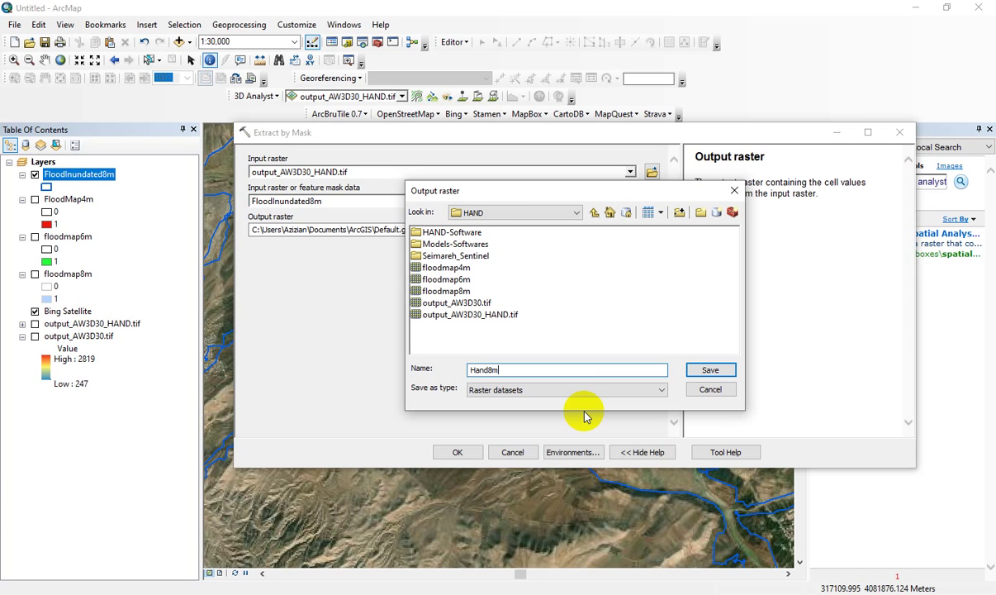
{"action": "left_click", "coordinate": [709, 371]}
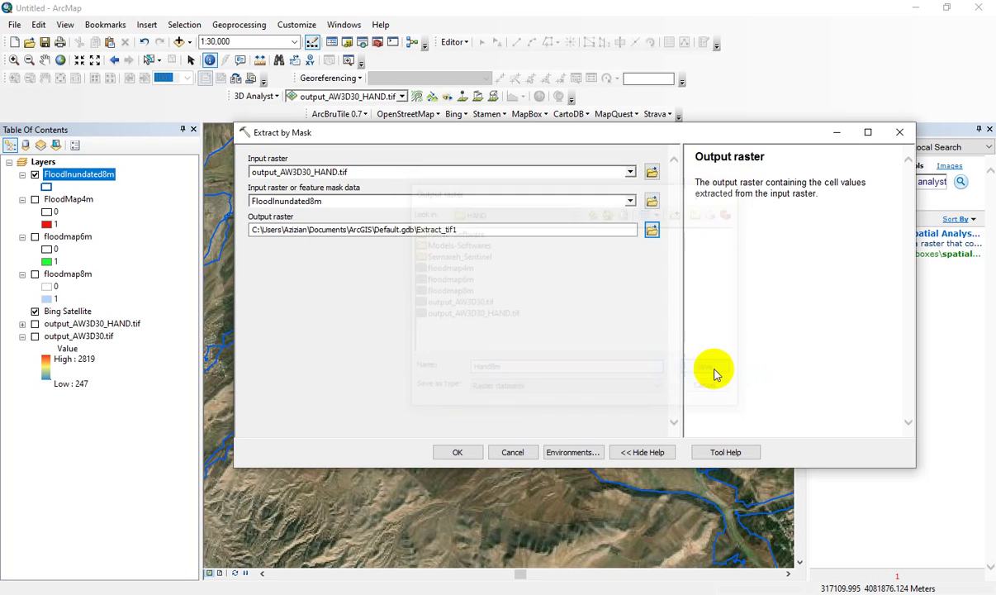
{"action": "left_click", "coordinate": [459, 453]}
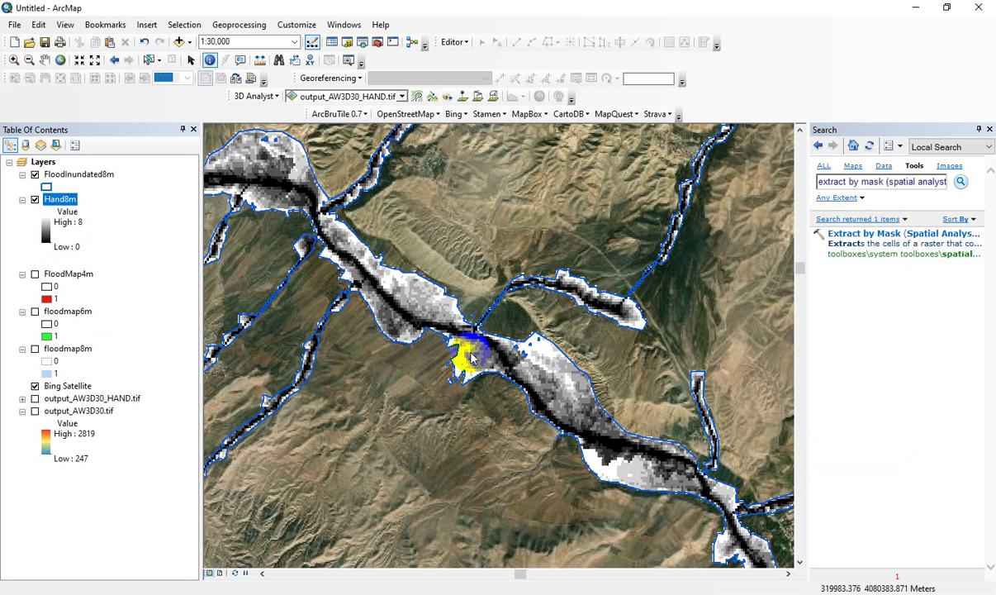
Hide the FloodInundated8m layer and zoom in on the Hand8m raster
{"action": "left_click", "coordinate": [35, 174]}
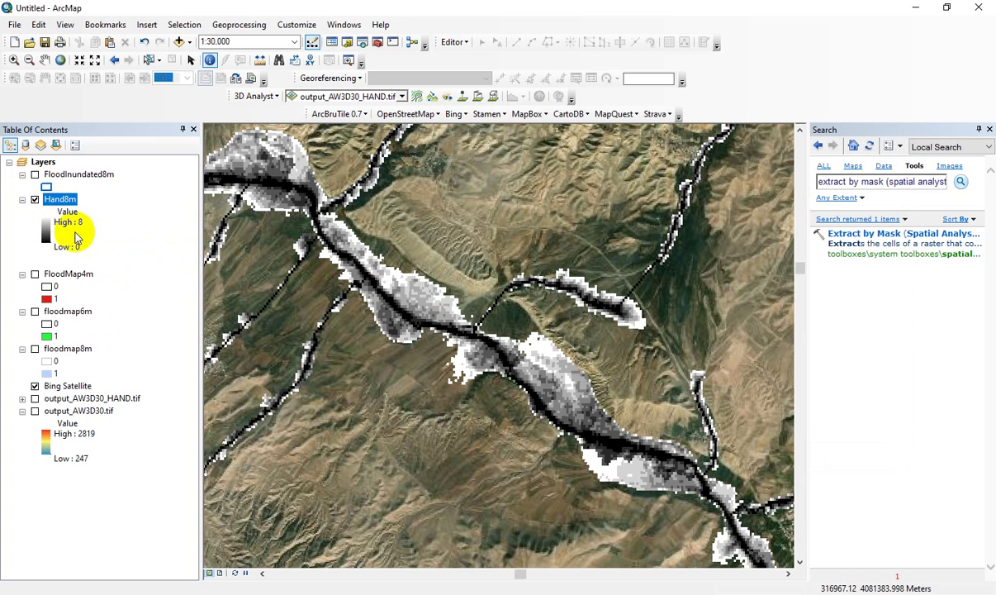
{"action": "scroll", "coordinate": [413, 323], "scroll_direction": "down", "scroll_amount": 1}
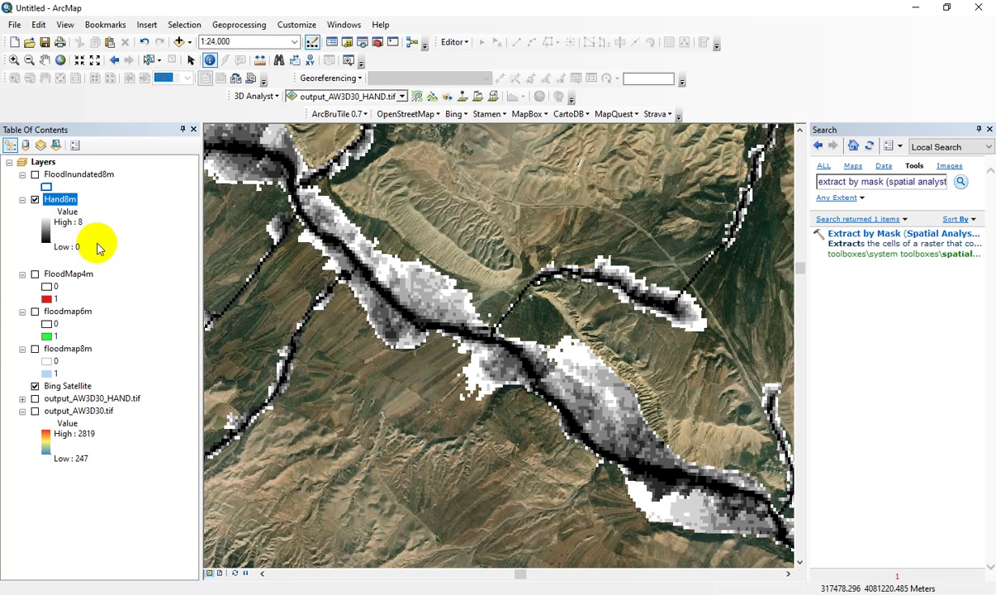
Search 'raster' and open the Raster Calculator (Spatial Analyst) tool
{"action": "left_click", "coordinate": [904, 181]}
{"action": "triple_click", "coordinate": [904, 181]}
{"action": "type", "text": "raster"}
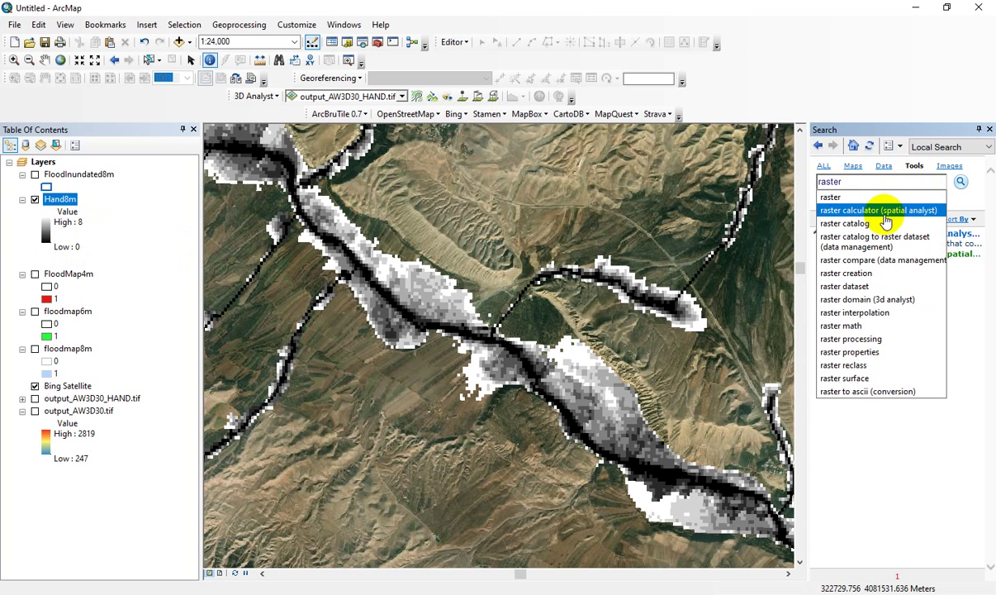
{"action": "left_click", "coordinate": [884, 211]}
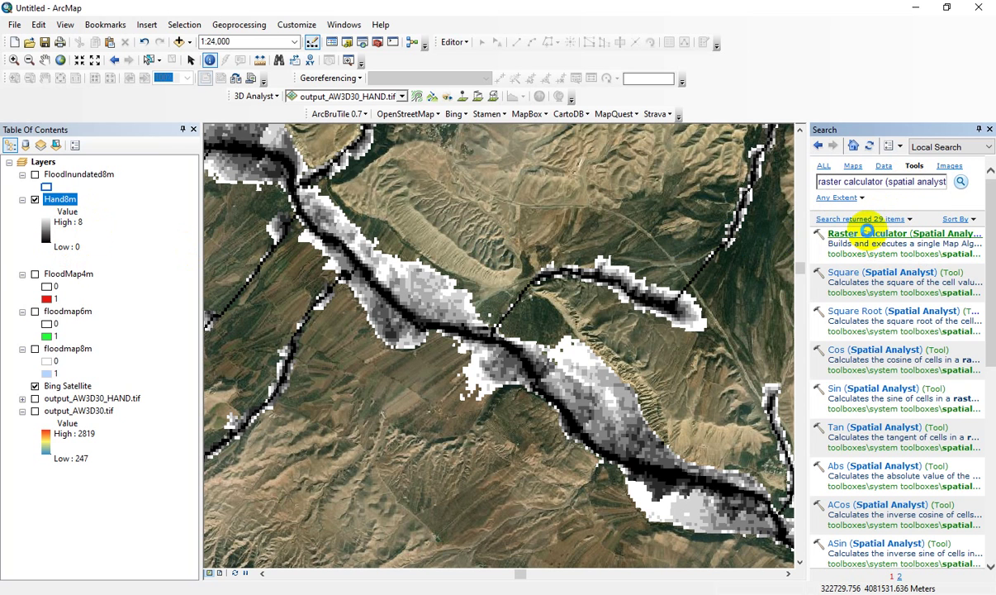
{"action": "left_click", "coordinate": [859, 233]}
{"action": "left_click", "coordinate": [285, 294]}
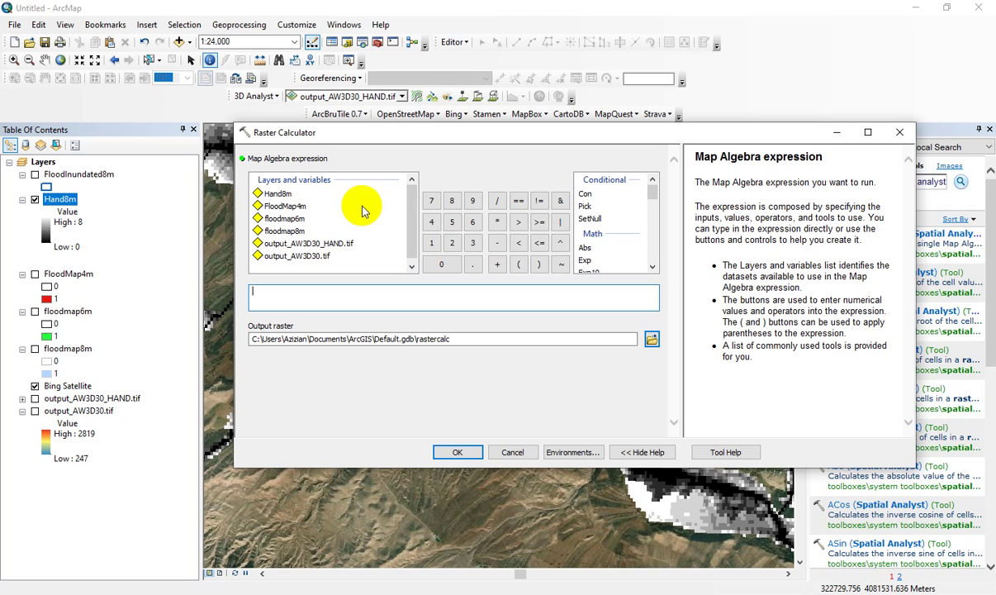
Build the expression 8 - "Hand8m" and set the output to Depth8m in the HAND folder
{"action": "left_click", "coordinate": [452, 203]}
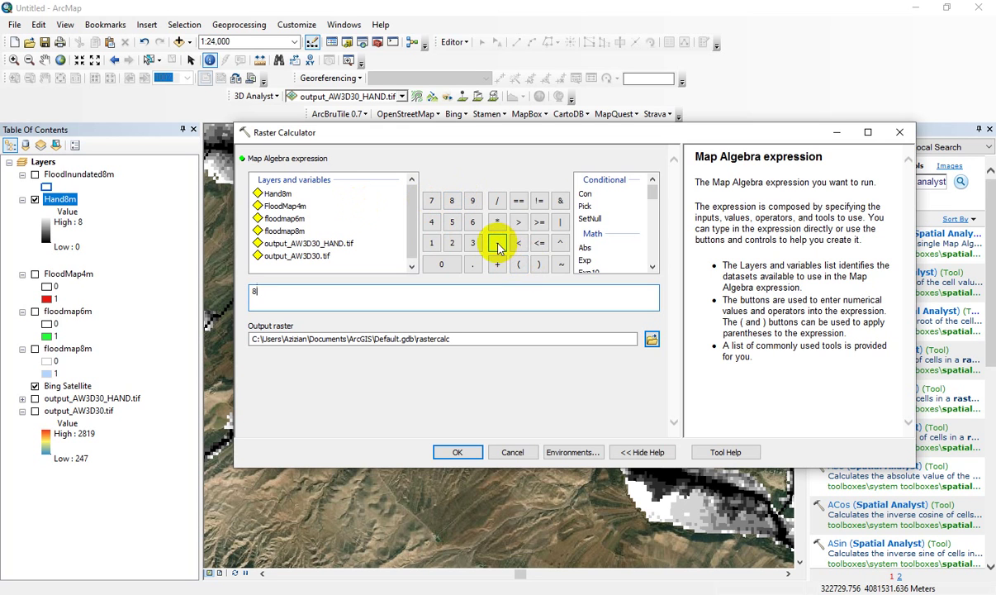
{"action": "left_click", "coordinate": [497, 245]}
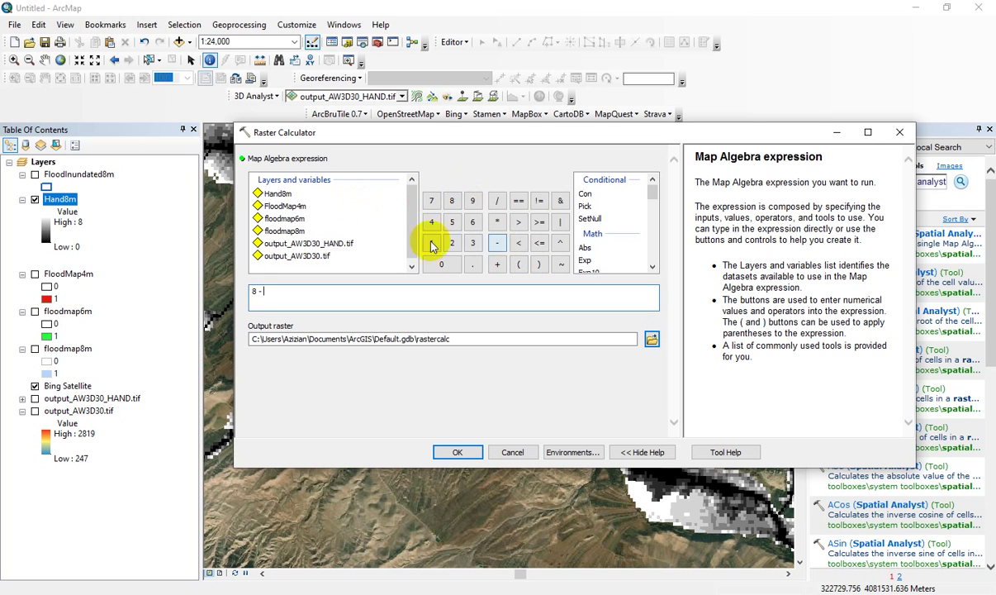
{"action": "double_click", "coordinate": [279, 194]}
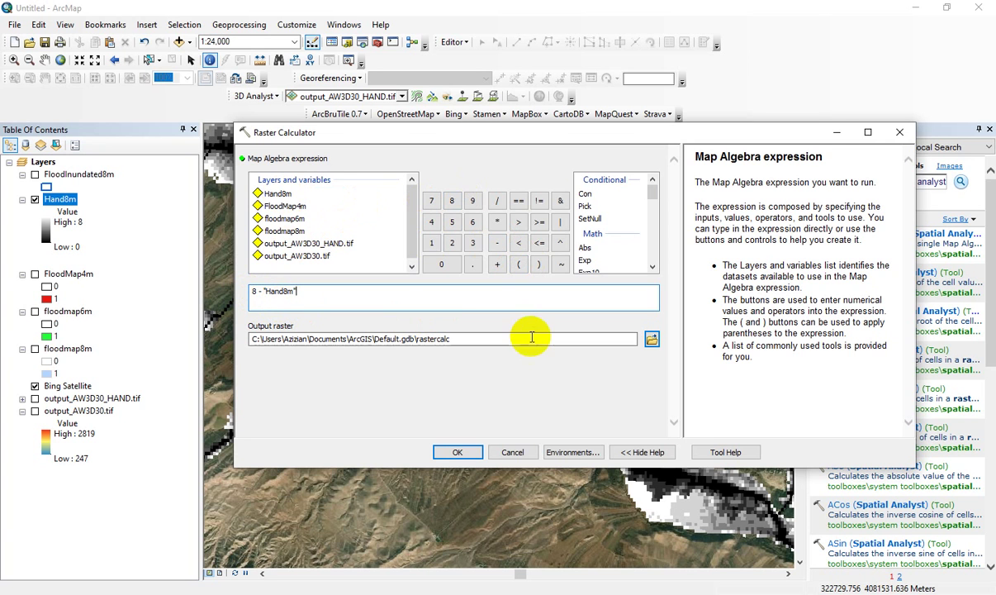
{"action": "left_click", "coordinate": [652, 338]}
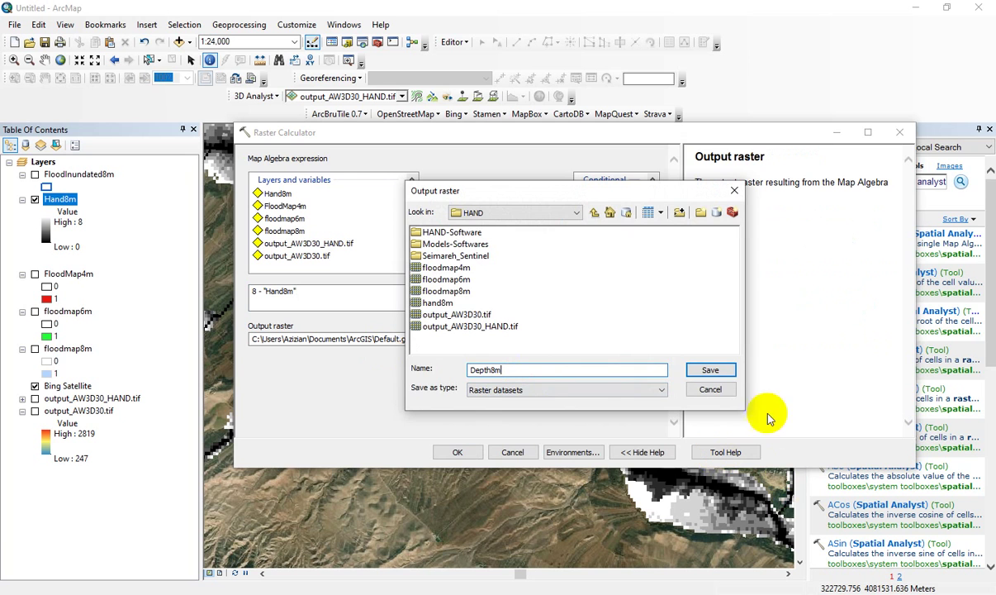
{"action": "left_click", "coordinate": [708, 369]}
{"action": "left_click", "coordinate": [301, 291]}
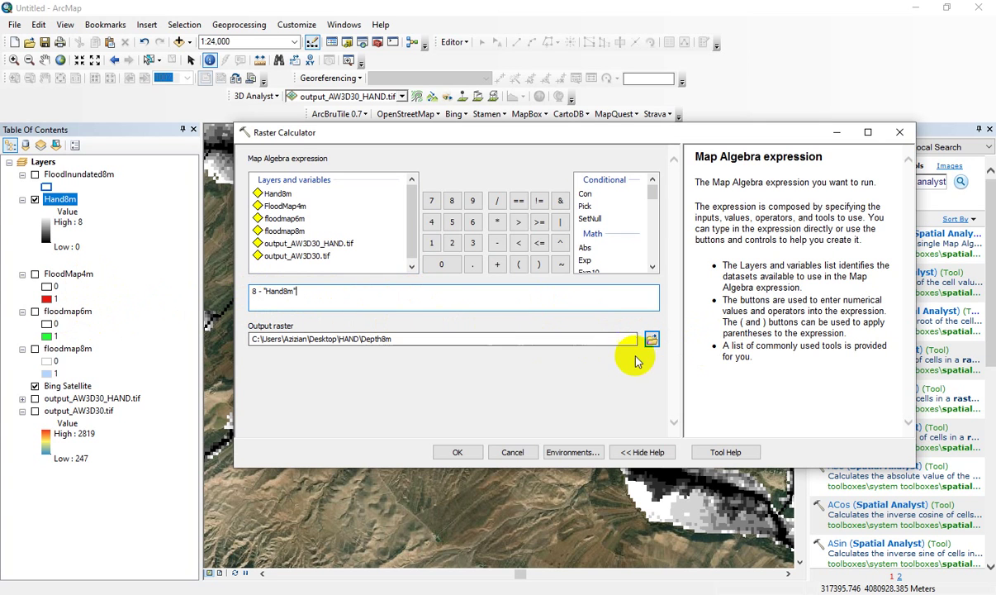
Cancel the Raster Calculator and start an interpolated profile line across the flooded valley
{"action": "left_click", "coordinate": [510, 451]}
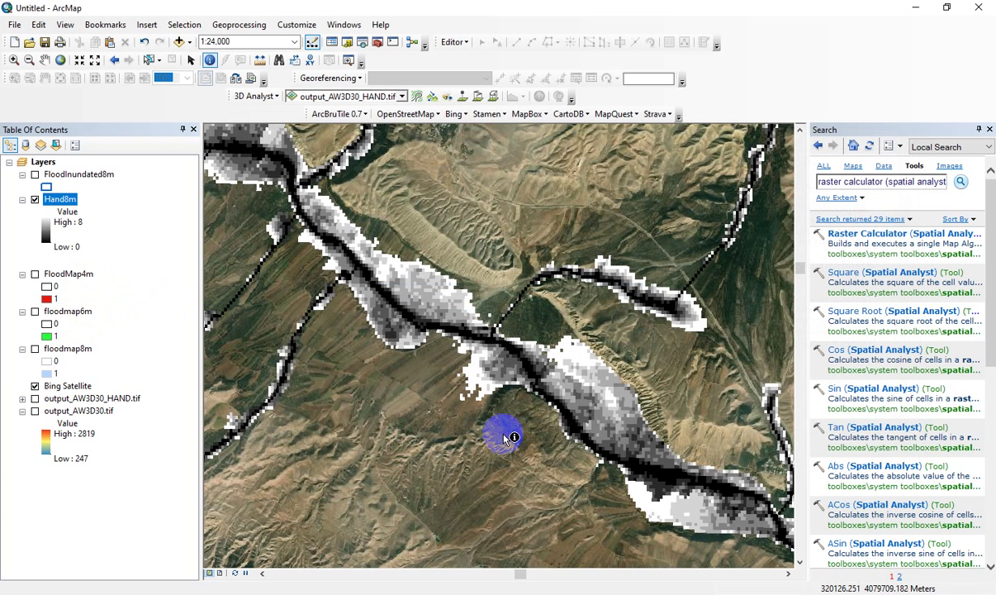
{"action": "left_click", "coordinate": [478, 97]}
{"action": "left_click", "coordinate": [413, 266]}
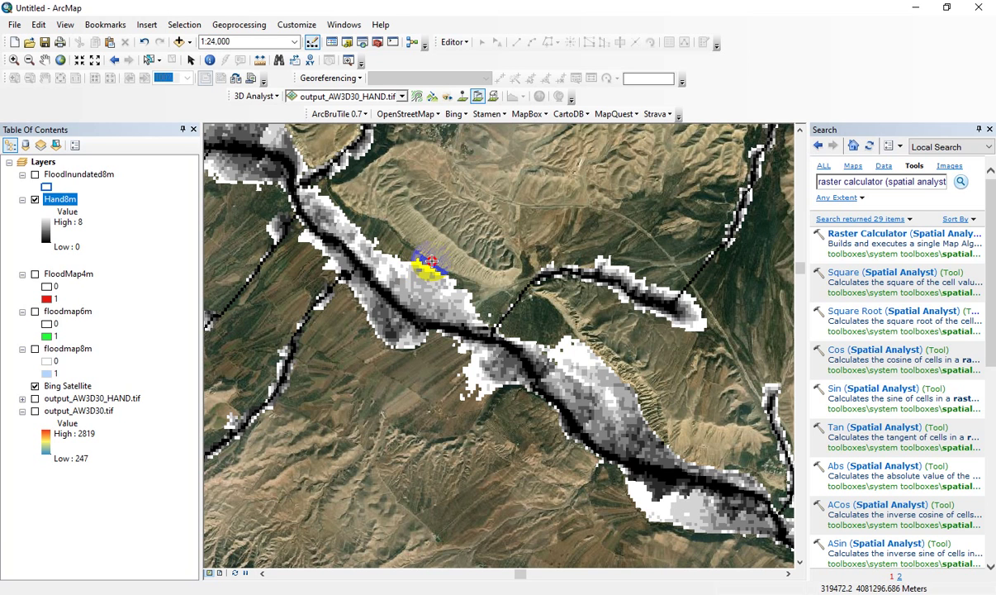
Finish the profile line and view its profile graph, then close it
{"action": "double_click", "coordinate": [366, 330]}
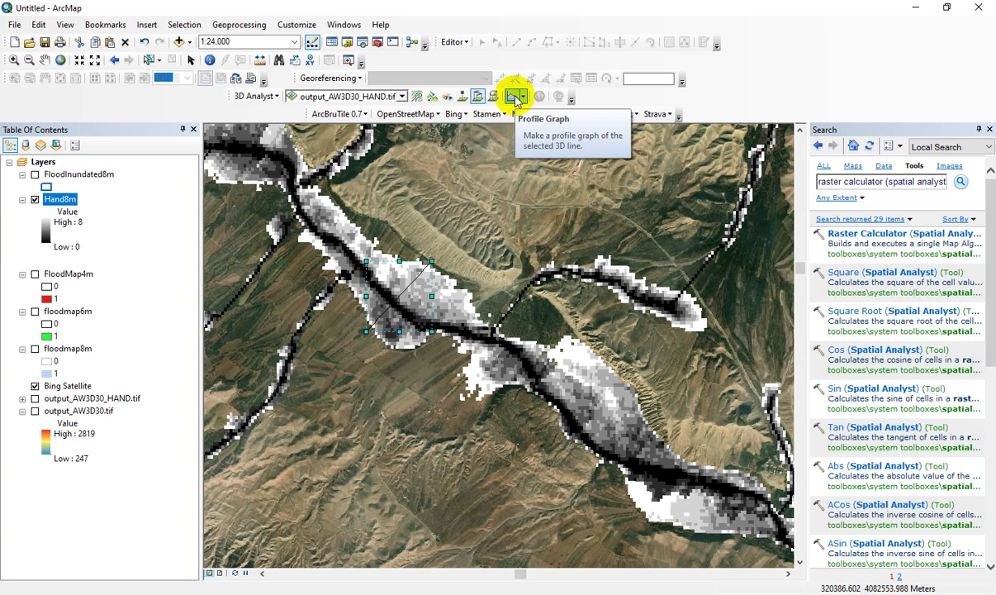
{"action": "left_click", "coordinate": [514, 97]}
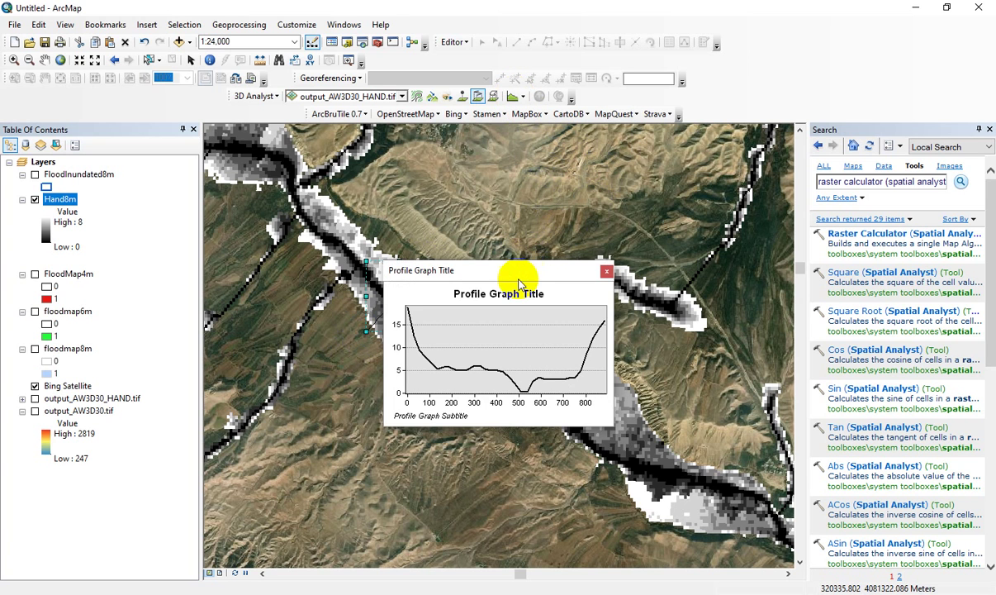
{"action": "left_click_drag", "start_coordinate": [492, 253], "coordinate": [779, 172]}
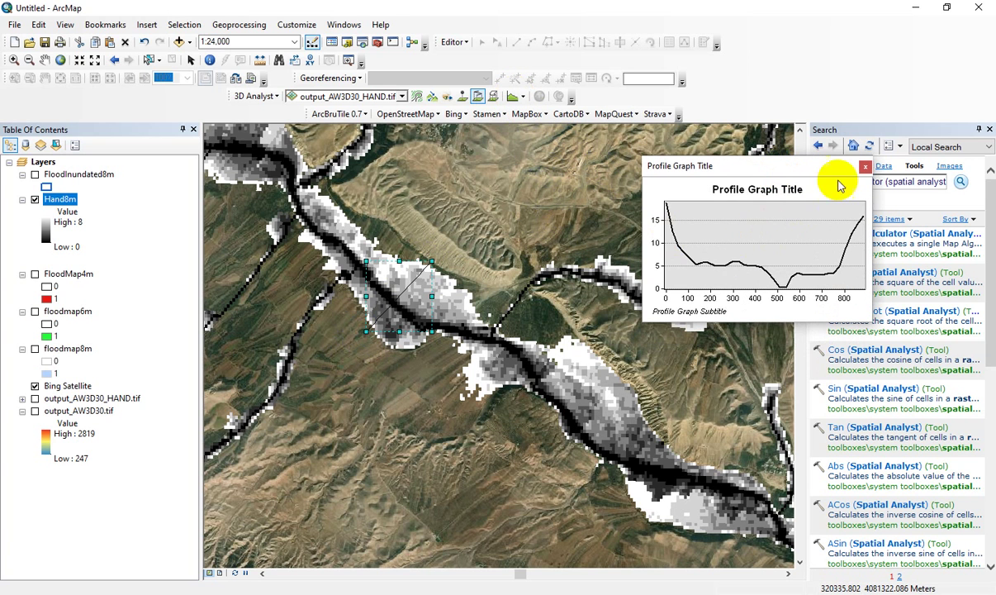
{"action": "left_click", "coordinate": [864, 168]}
Switch the surface layer to Hand8m and review its profile graph before closing it
{"action": "left_click", "coordinate": [401, 96]}
{"action": "left_click", "coordinate": [330, 106]}
{"action": "left_click", "coordinate": [513, 97]}
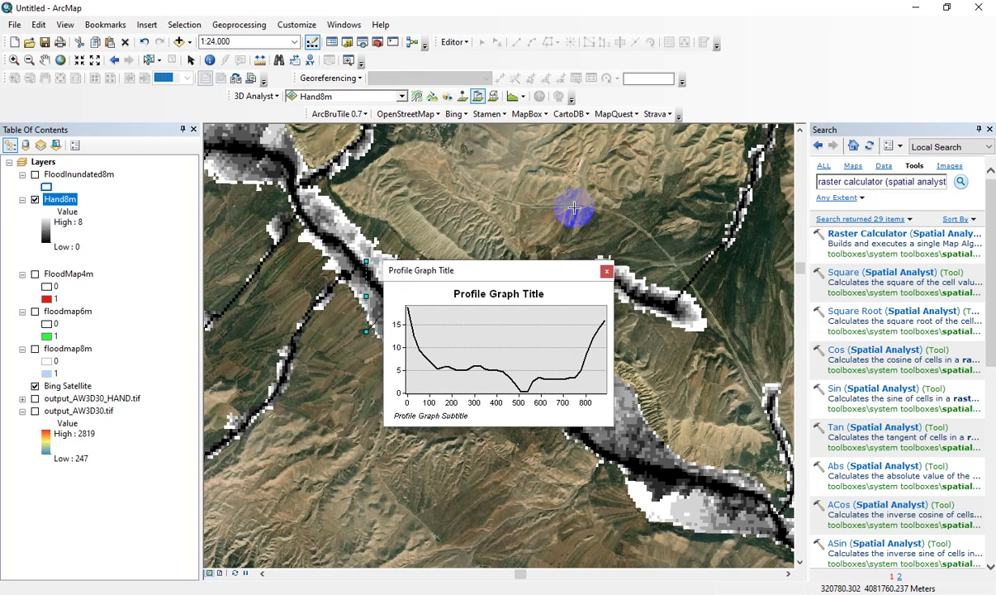
{"action": "left_click_drag", "start_coordinate": [516, 278], "coordinate": [658, 219]}
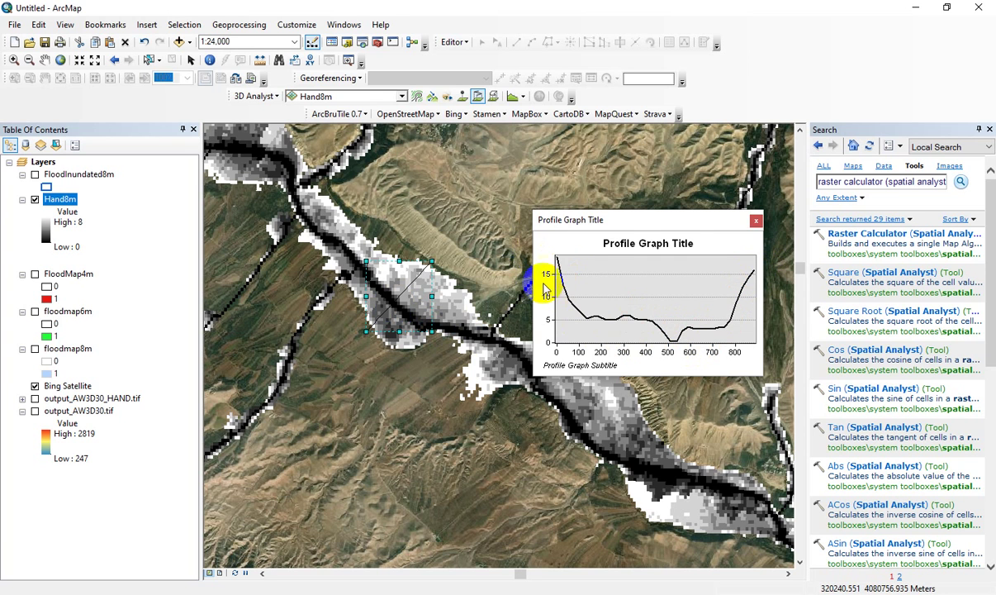
{"action": "left_click", "coordinate": [756, 223]}
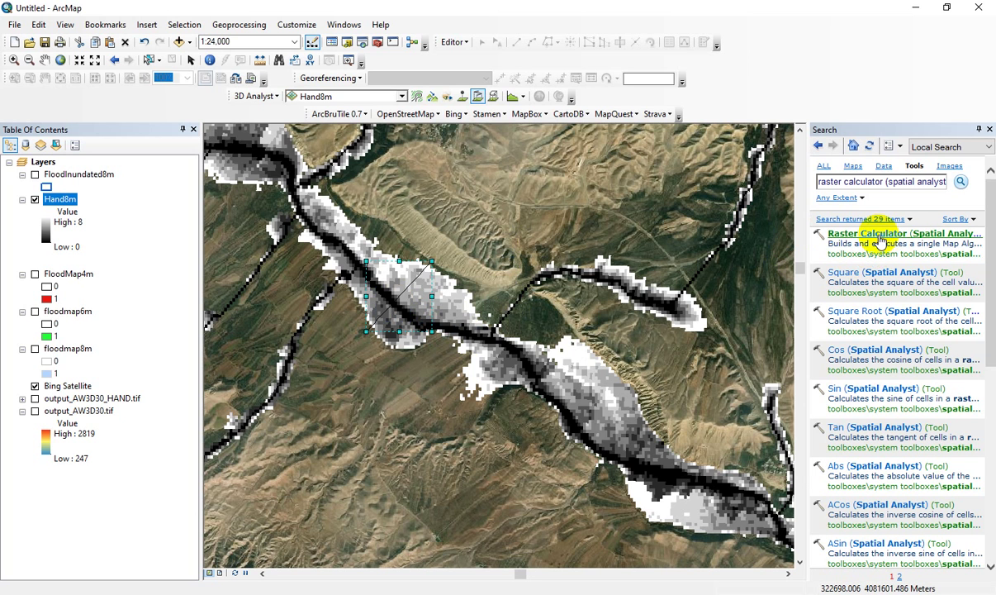
Run Raster Calculator with 8 - "Hand8m", saving the result as HAND\DepthRaster8m
{"action": "left_click", "coordinate": [881, 240]}
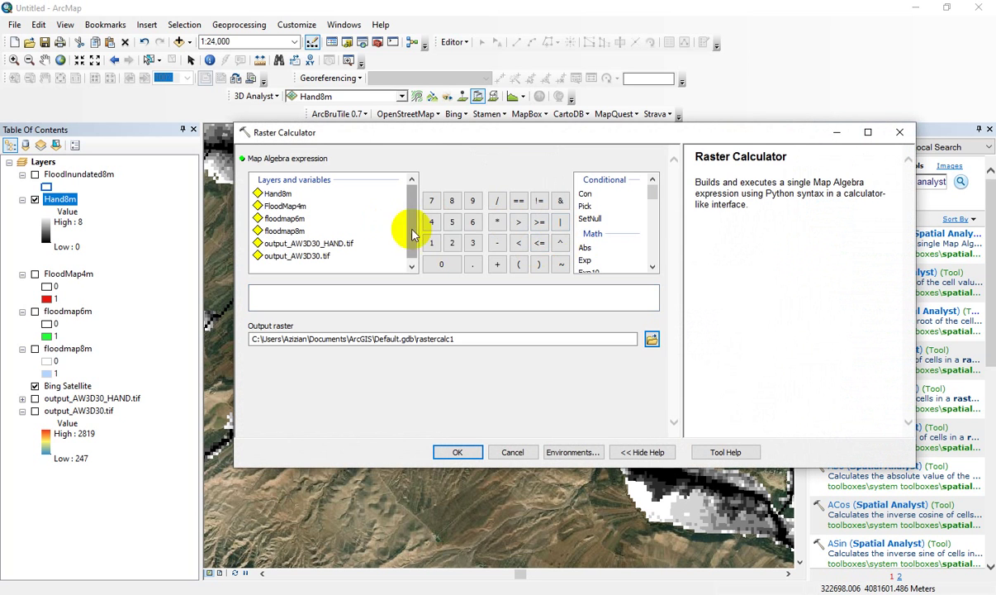
{"action": "left_click", "coordinate": [451, 201]}
{"action": "left_click", "coordinate": [496, 242]}
{"action": "double_click", "coordinate": [278, 194]}
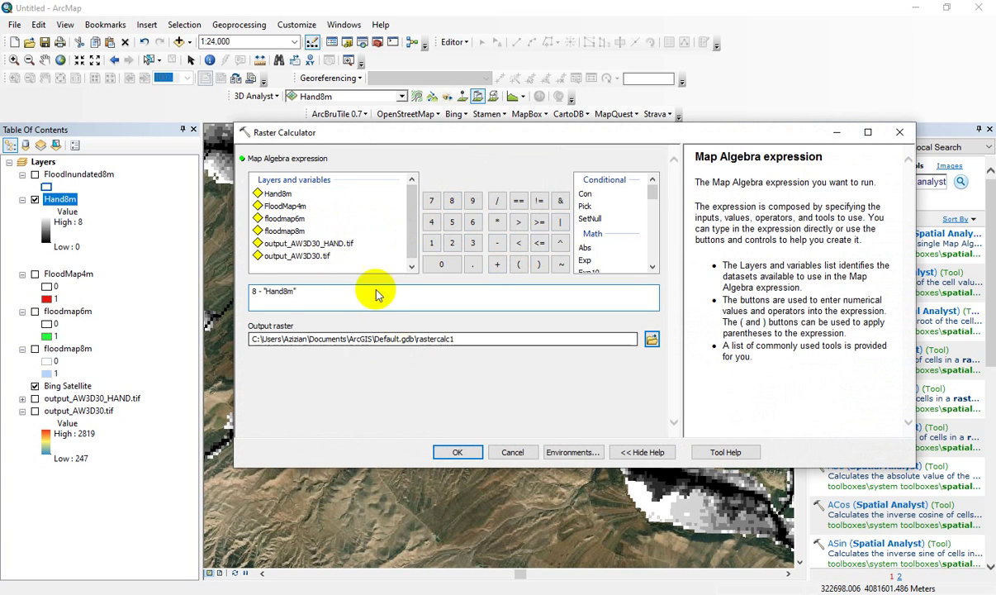
{"action": "left_click", "coordinate": [652, 339]}
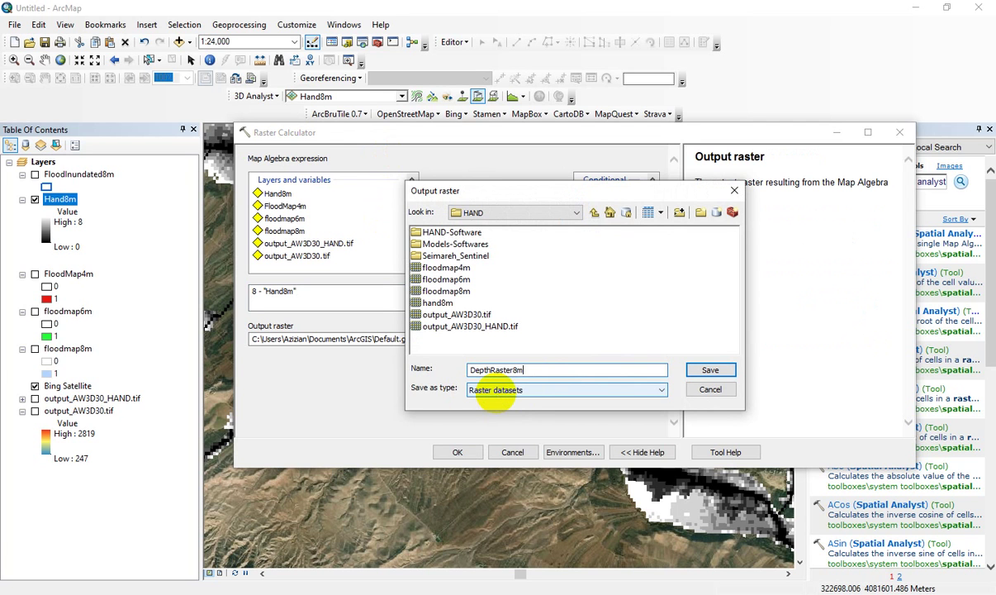
{"action": "left_click", "coordinate": [707, 368]}
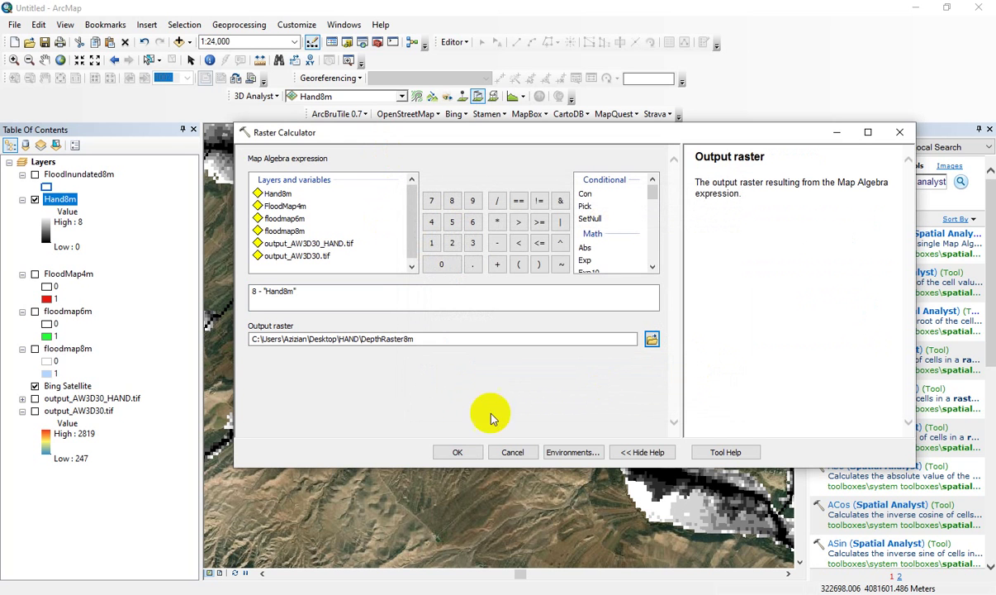
{"action": "left_click", "coordinate": [463, 453]}
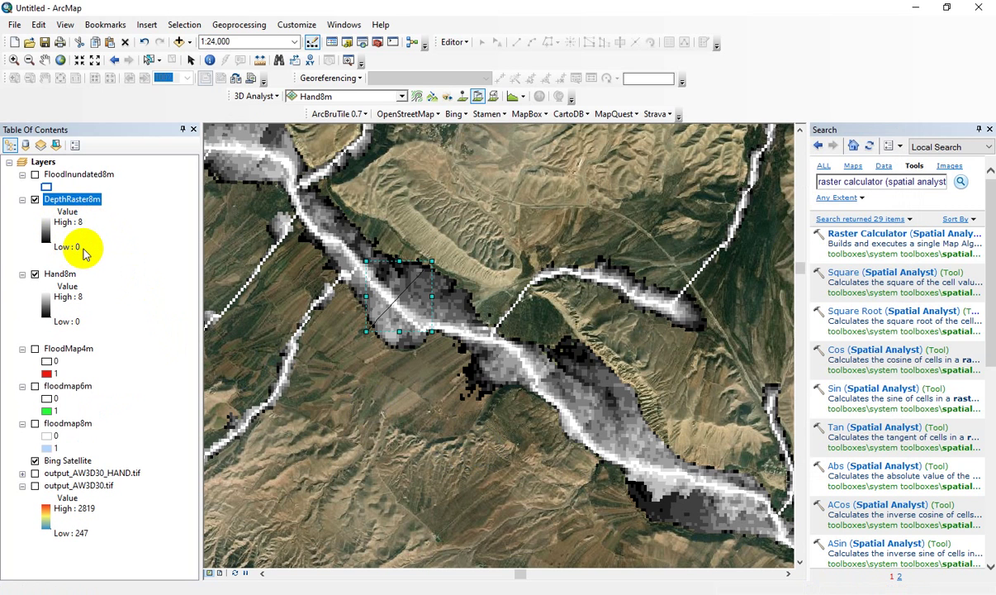
Hide Hand8m, delete the profile line graphic, and select DepthRaster8m's colour ramp
{"action": "left_click", "coordinate": [35, 274]}
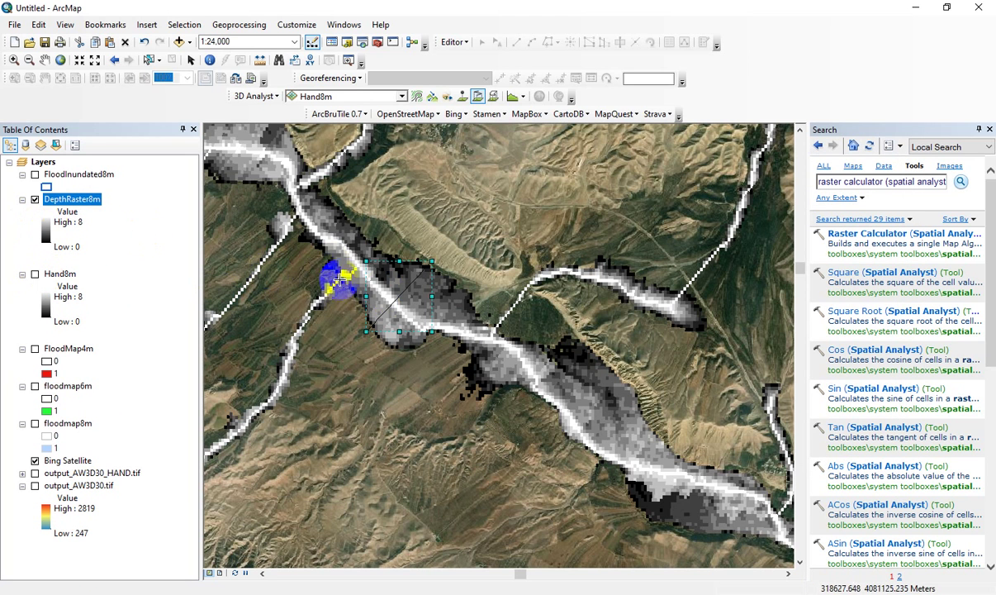
{"action": "key", "text": "Delete"}
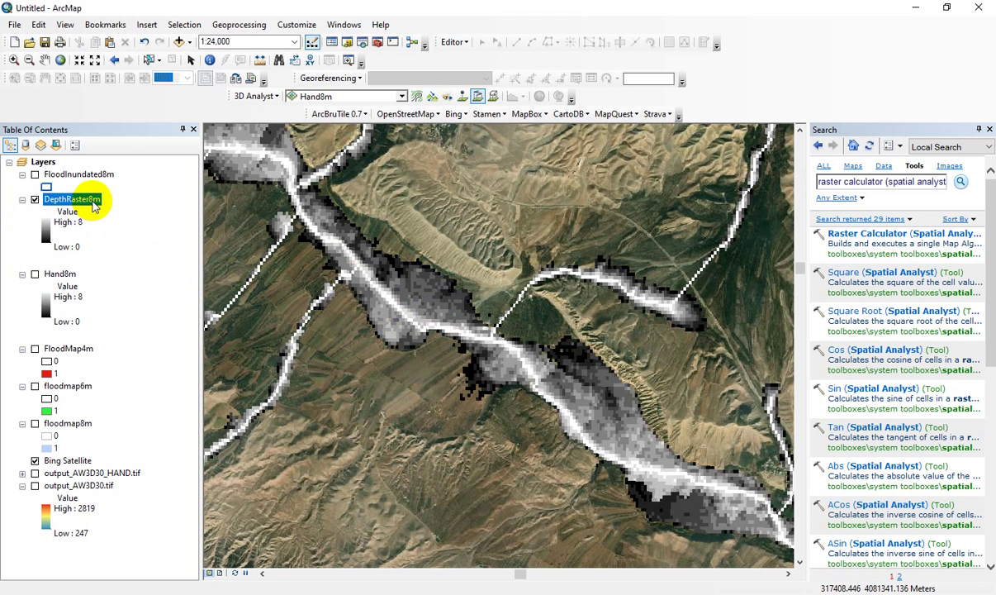
{"action": "left_click", "coordinate": [68, 221]}
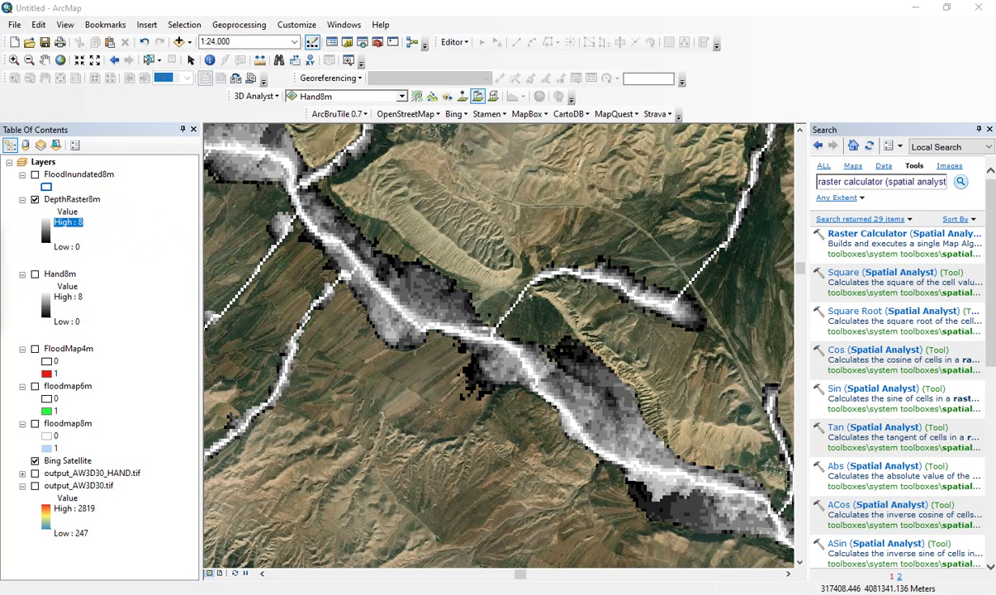
Apply the white-to-blue colour ramp to DepthRaster8m
{"action": "left_click_drag", "start_coordinate": [289, 227], "coordinate": [378, 216]}
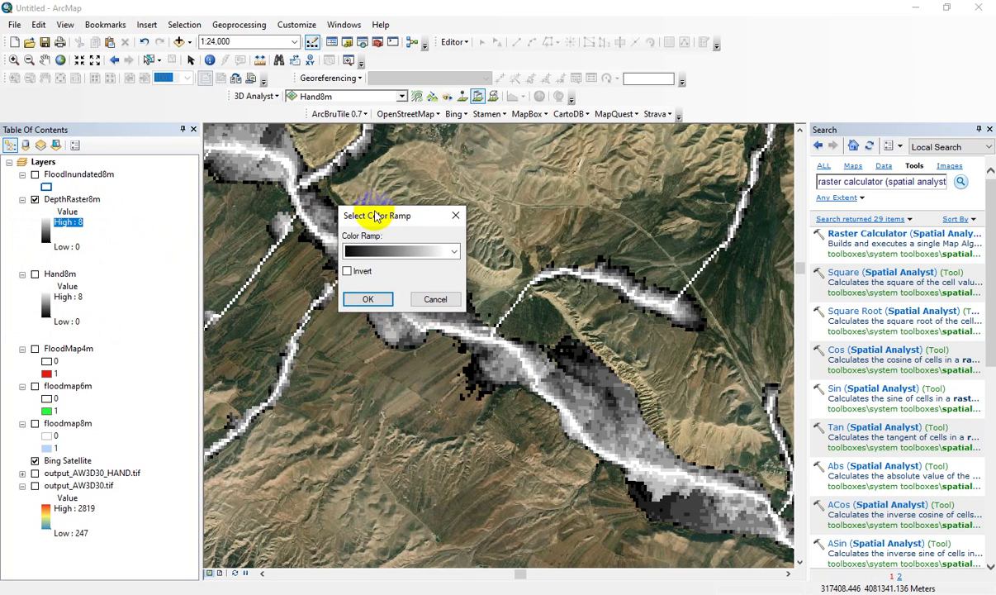
{"action": "left_click", "coordinate": [454, 252]}
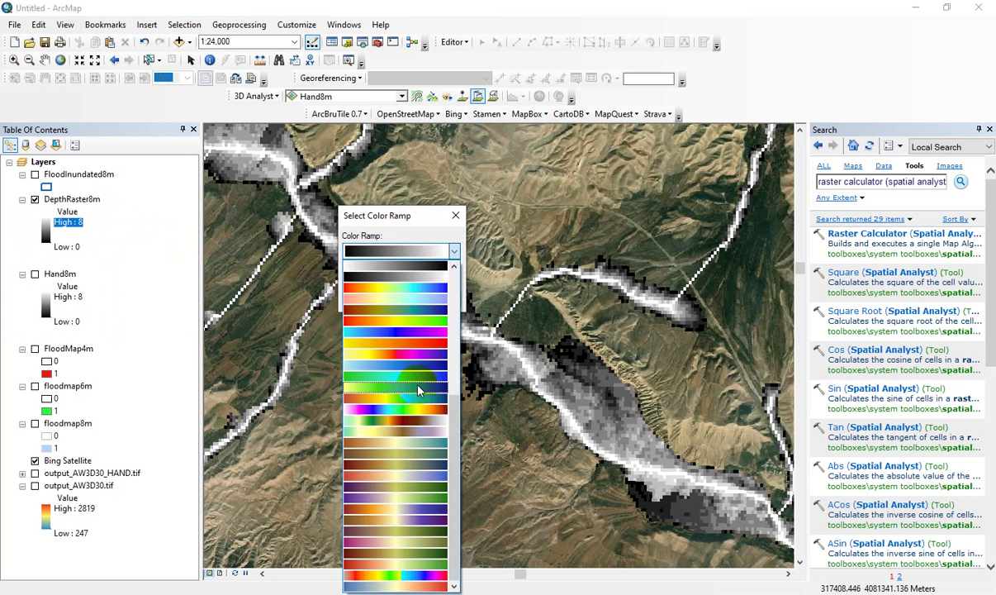
{"action": "left_click", "coordinate": [393, 370]}
{"action": "left_click", "coordinate": [378, 296]}
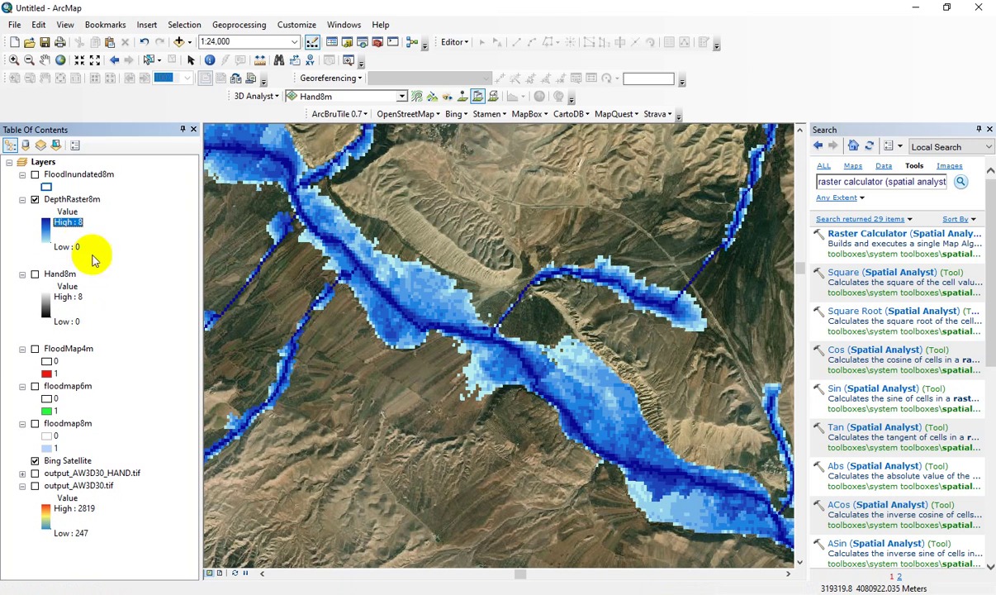
Identify a flooded DepthRaster8m cell, reading a pixel value of 3.000000
{"action": "left_click", "coordinate": [209, 60]}
{"action": "left_click", "coordinate": [72, 199]}
{"action": "left_click", "coordinate": [403, 284]}
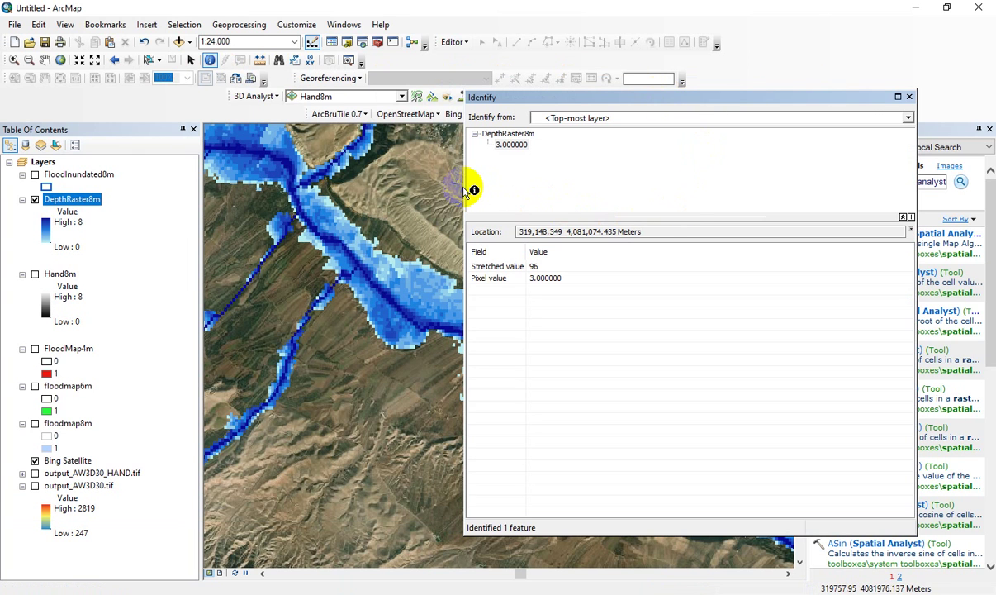
{"action": "left_click_drag", "start_coordinate": [464, 187], "coordinate": [643, 198]}
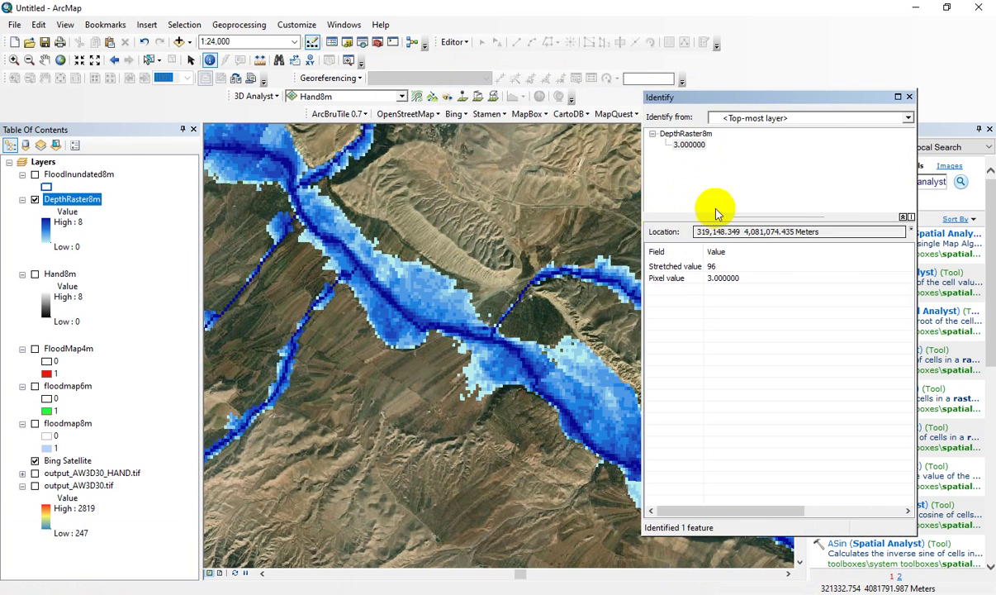
{"action": "left_click", "coordinate": [686, 145]}
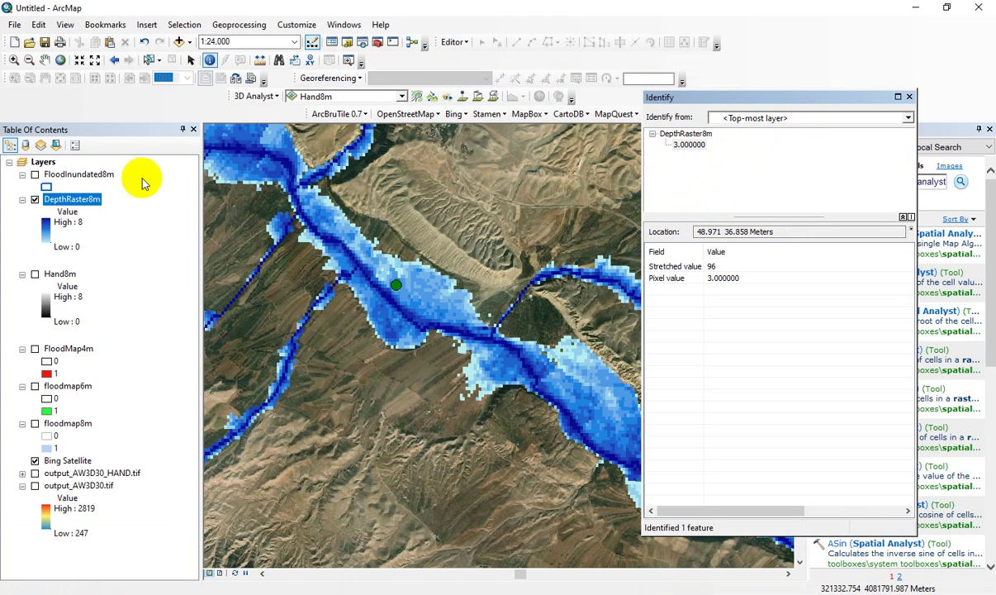
{"action": "left_click", "coordinate": [685, 134]}
Check more flooded cells, reading depths of 8, 2, 1, 2, 3 and 6
{"action": "left_click", "coordinate": [390, 297]}
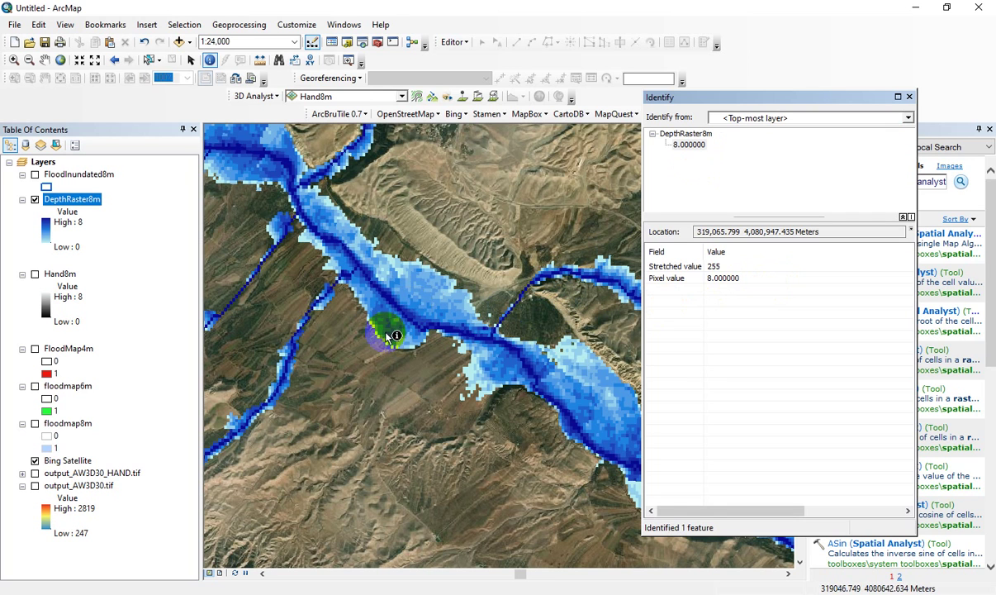
{"action": "left_click", "coordinate": [424, 289]}
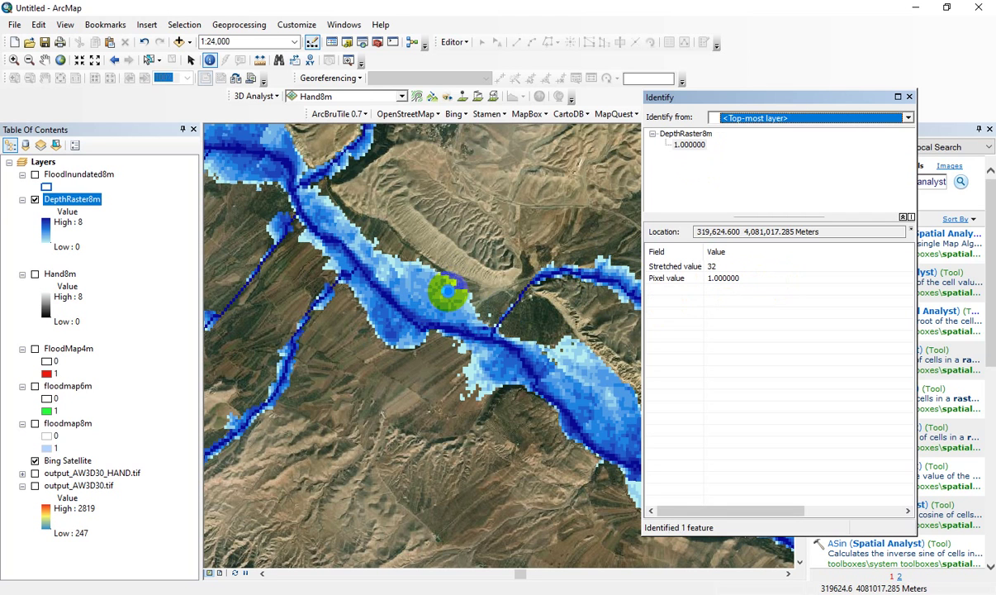
{"action": "left_click", "coordinate": [392, 268]}
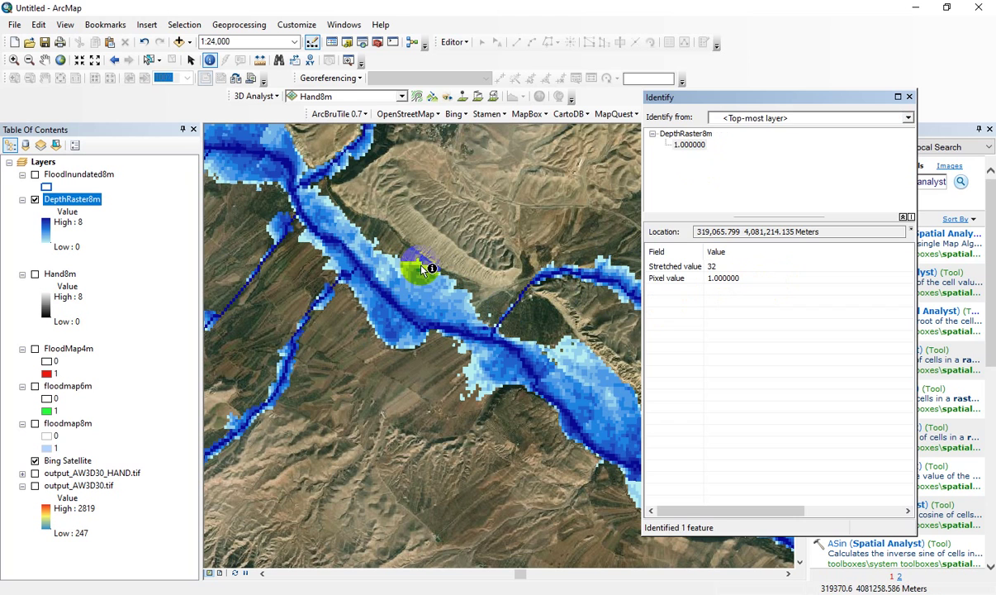
{"action": "left_click", "coordinate": [406, 287]}
{"action": "left_click", "coordinate": [439, 304]}
{"action": "left_click", "coordinate": [402, 329]}
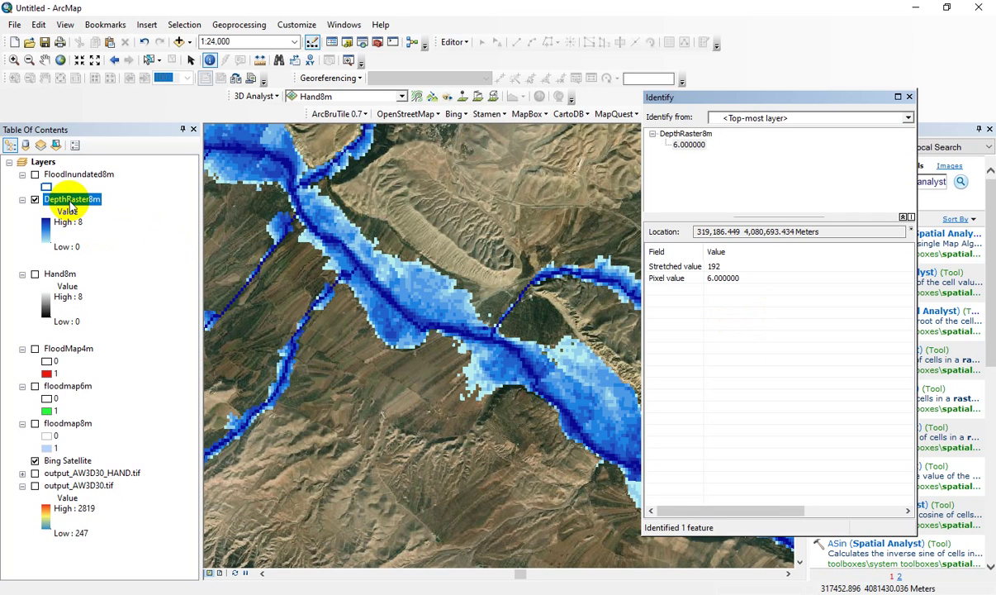
{"action": "left_click", "coordinate": [404, 298]}
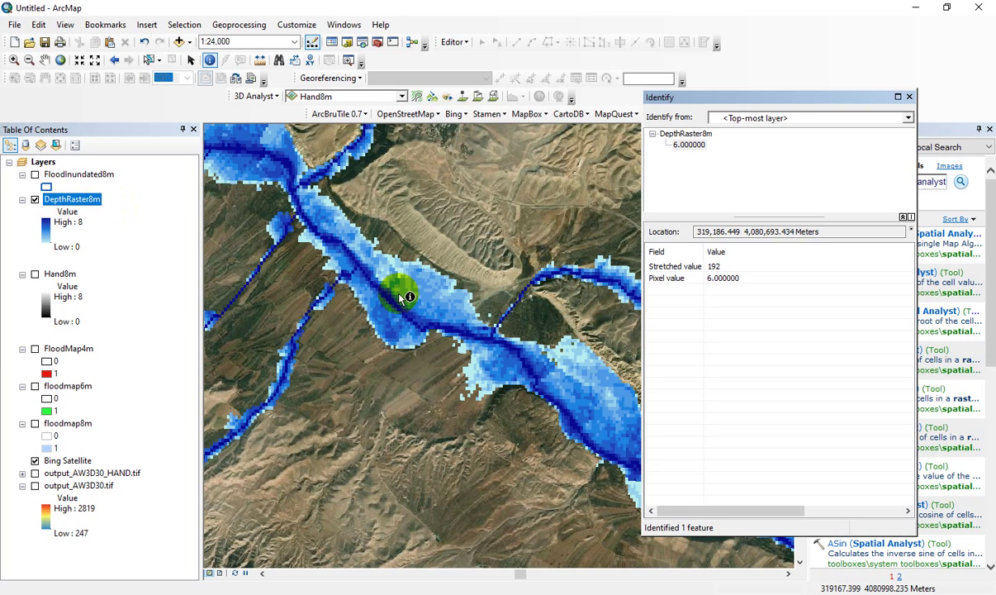
Close the Identify results, zoom out to 1:40,000 and recentre on the flooded valleys
{"action": "left_click", "coordinate": [908, 96]}
{"action": "scroll", "coordinate": [474, 277], "scroll_direction": "up", "scroll_amount": 2}
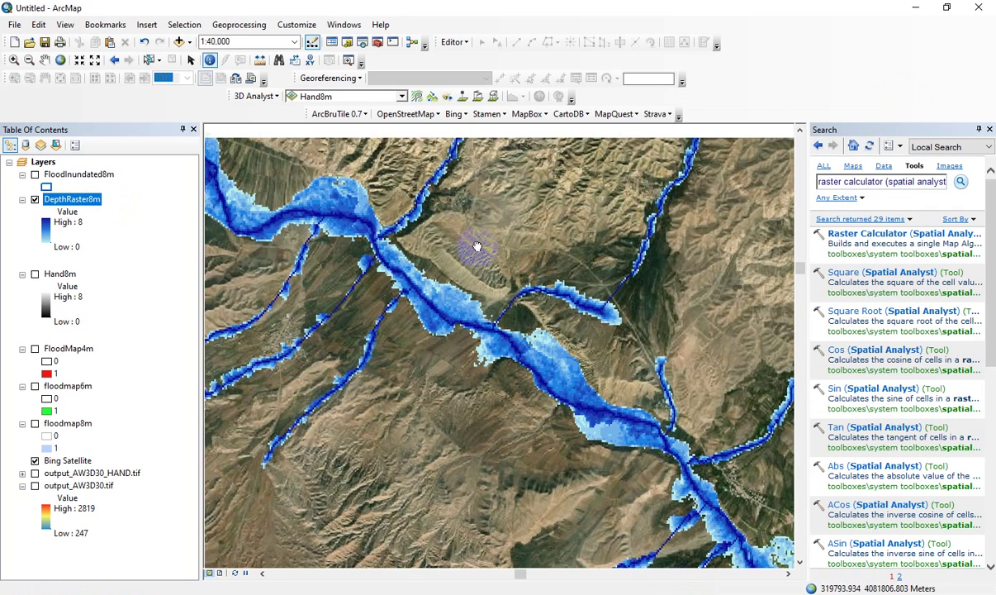
{"action": "left_click_drag", "start_coordinate": [477, 246], "coordinate": [478, 263]}
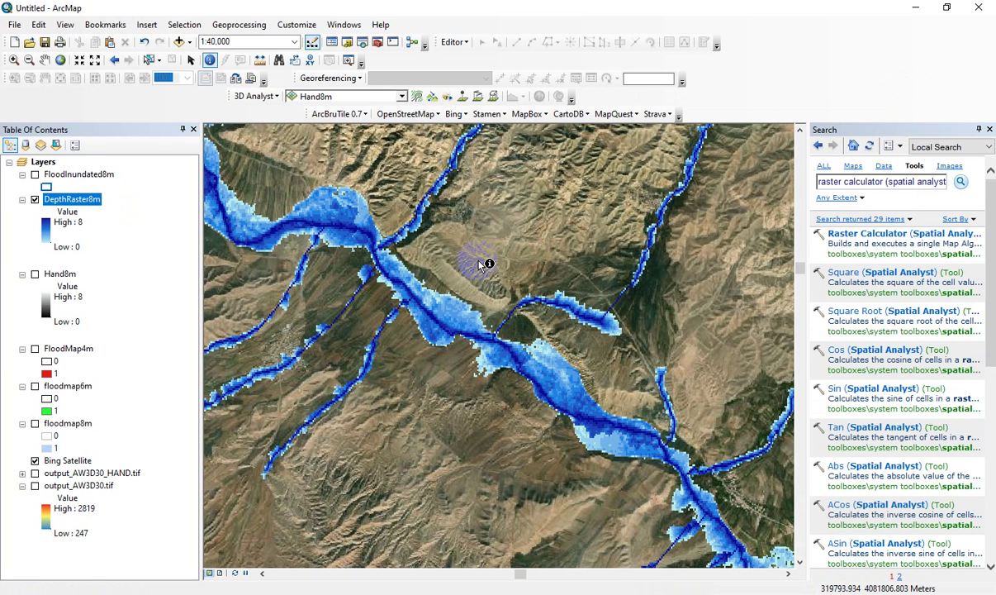